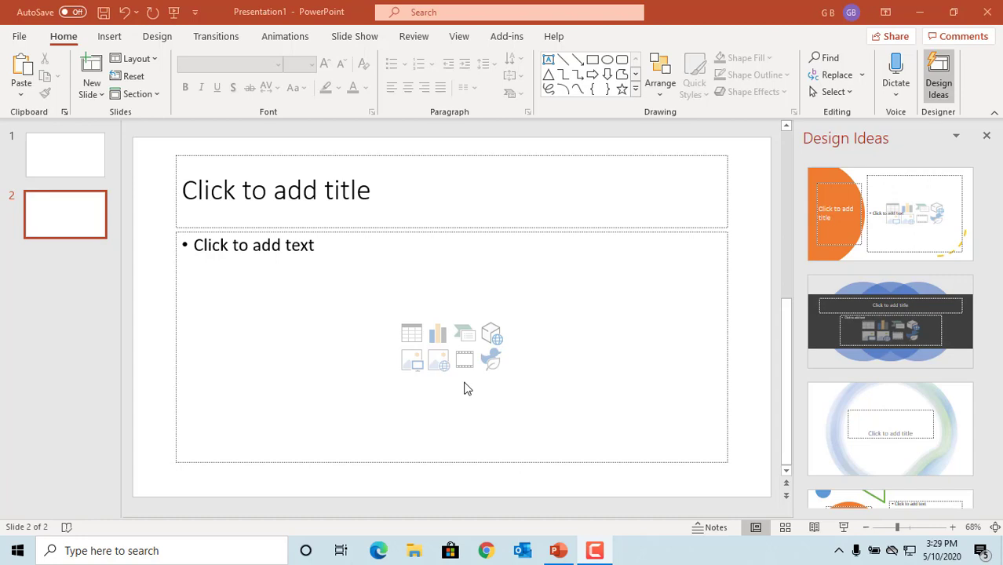
Step: Open PowerPoint Options from the File view
click(19, 38)
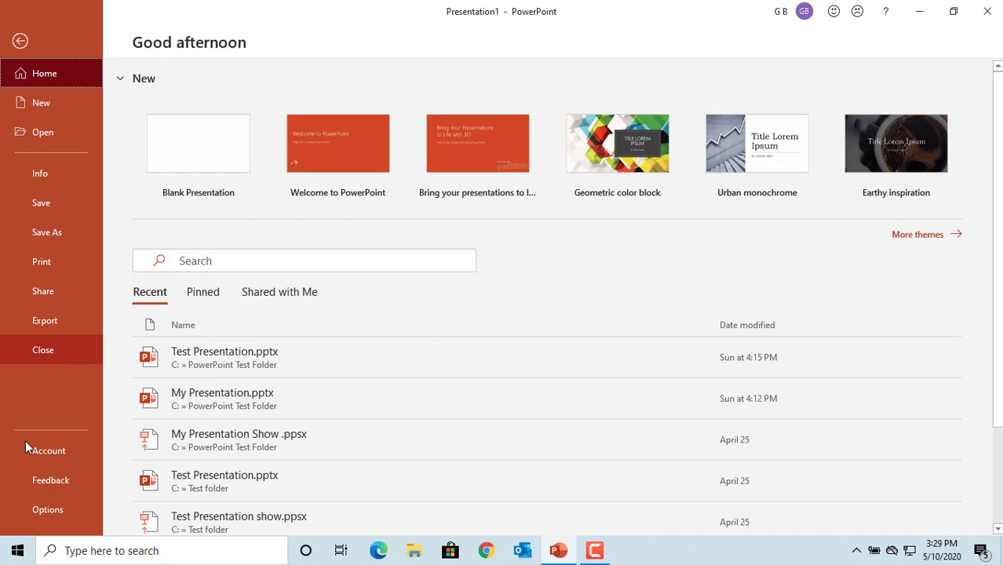
click(47, 510)
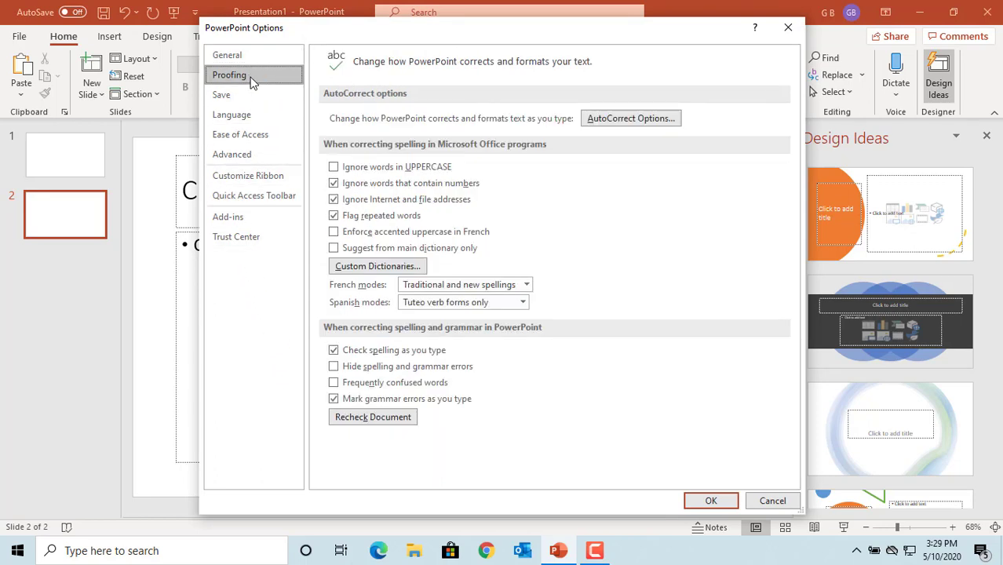
click(632, 125)
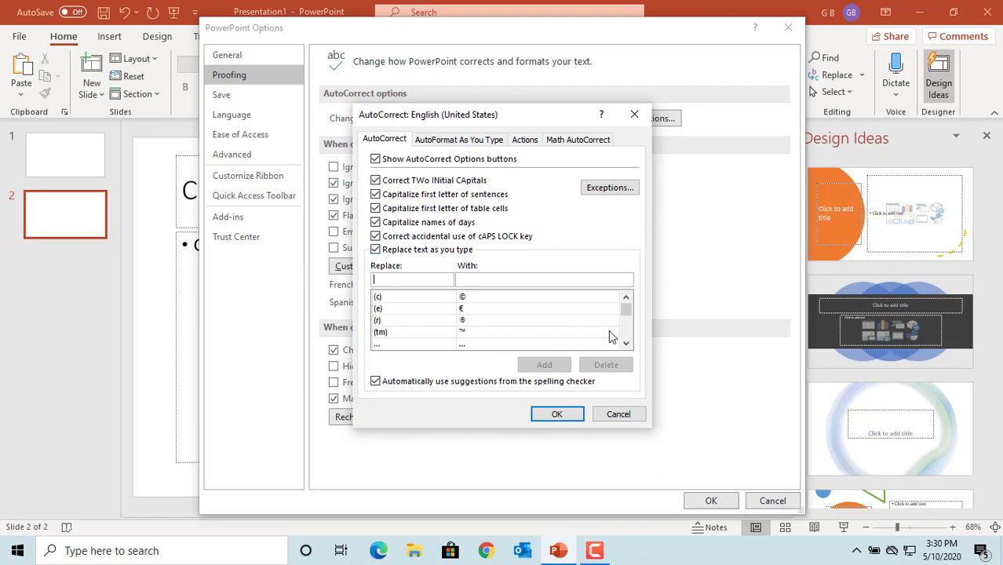
scroll(628, 340, down, 5)
scroll(628, 322, down, 1)
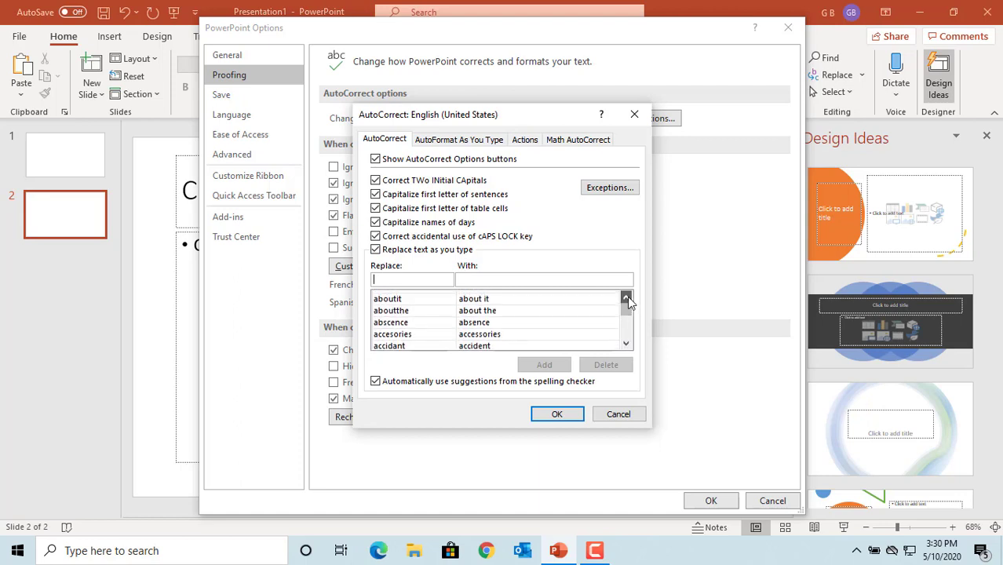
click(627, 297)
click(628, 297)
scroll(627, 296, up, 5)
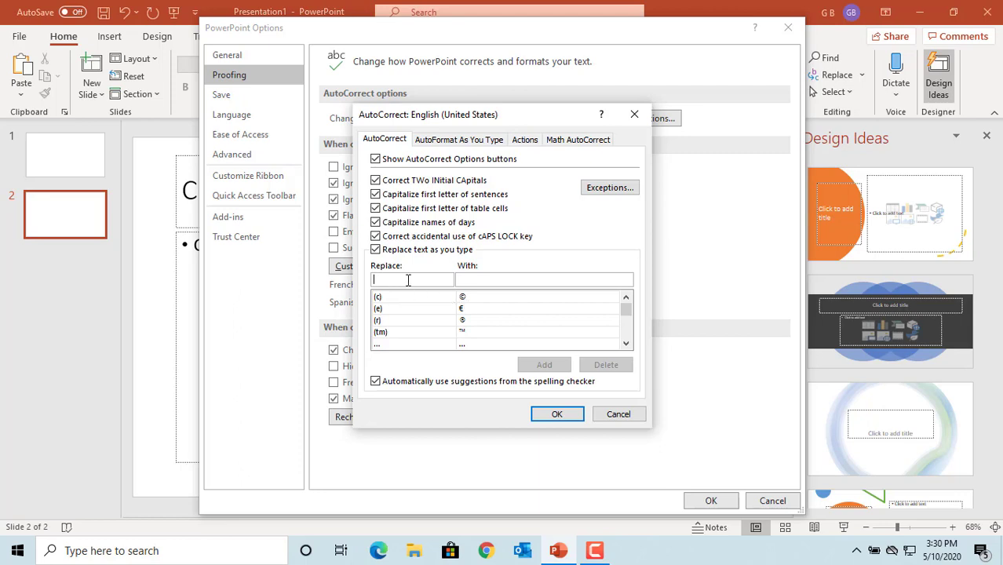
Step: Add an AutoCorrect entry that replaces 'xxxx' with 'yyyy'
text(xxxx)
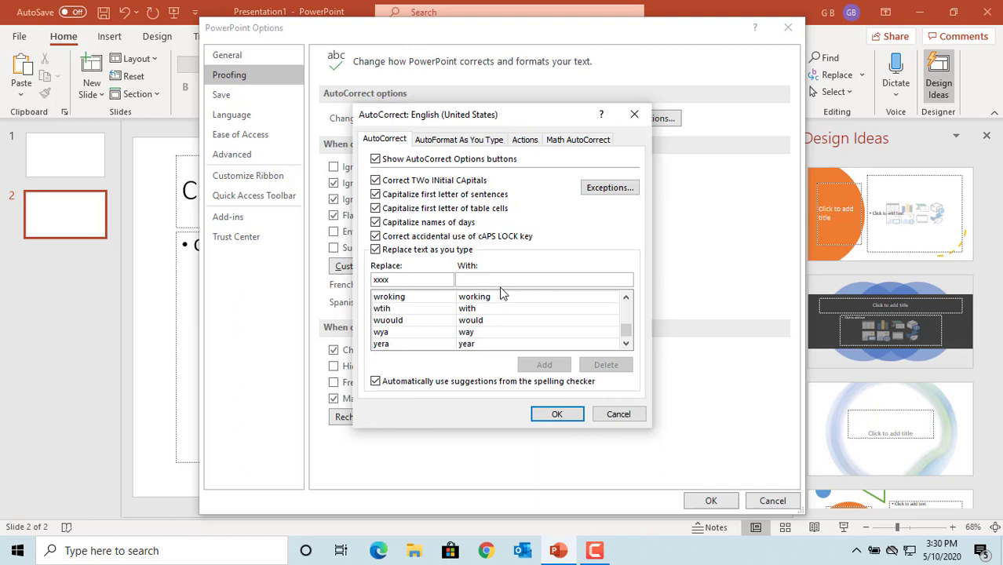
click(493, 279)
text(yyyy)
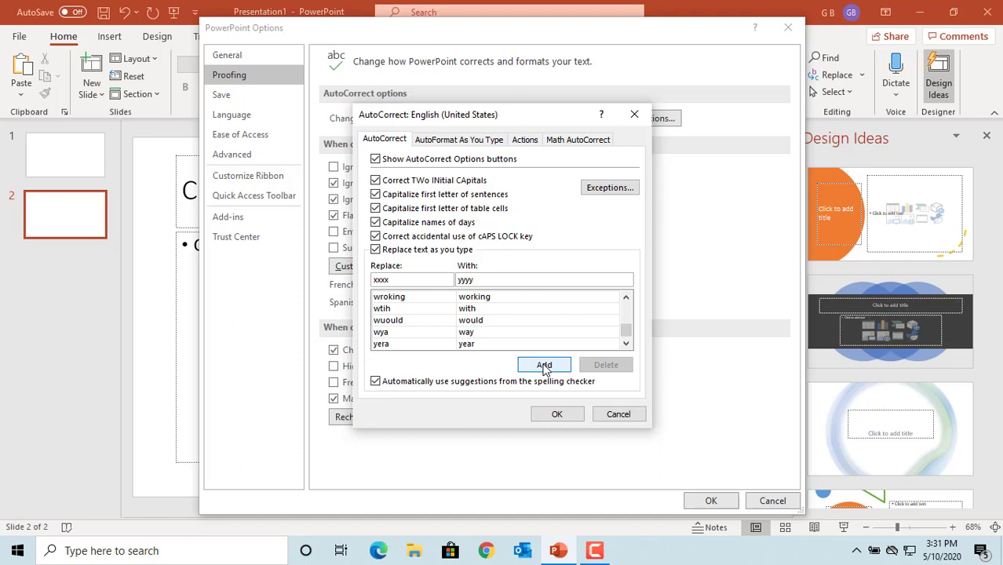
click(544, 366)
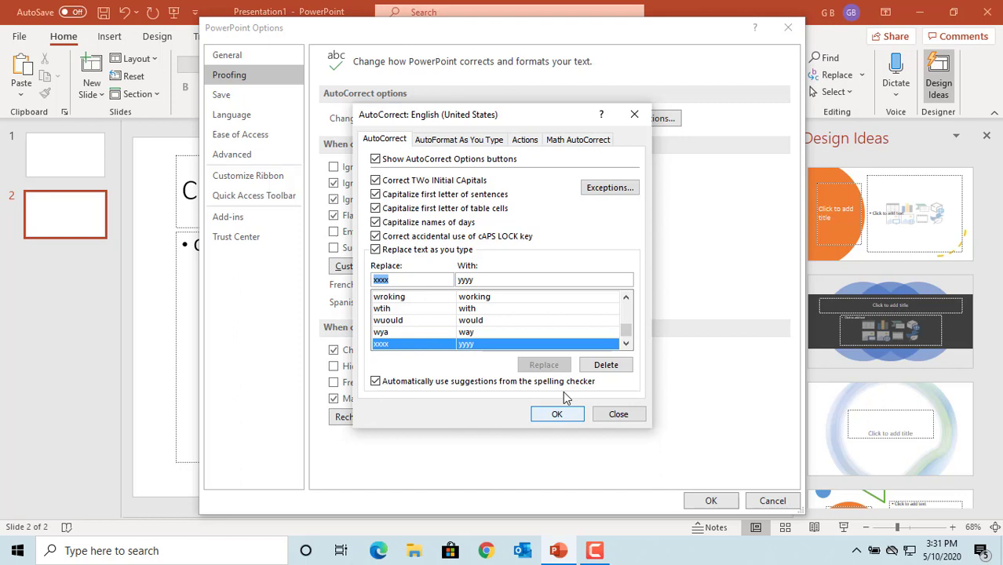
Step: Open AutoCorrect Exceptions and enter 'abcd.' as a don't-capitalize-after abbreviation
click(596, 188)
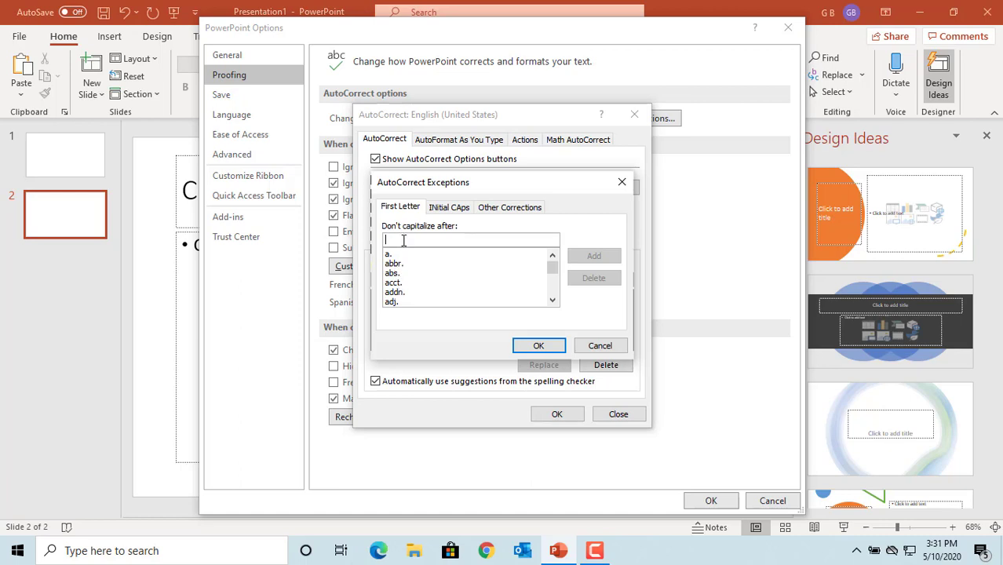
text(a)
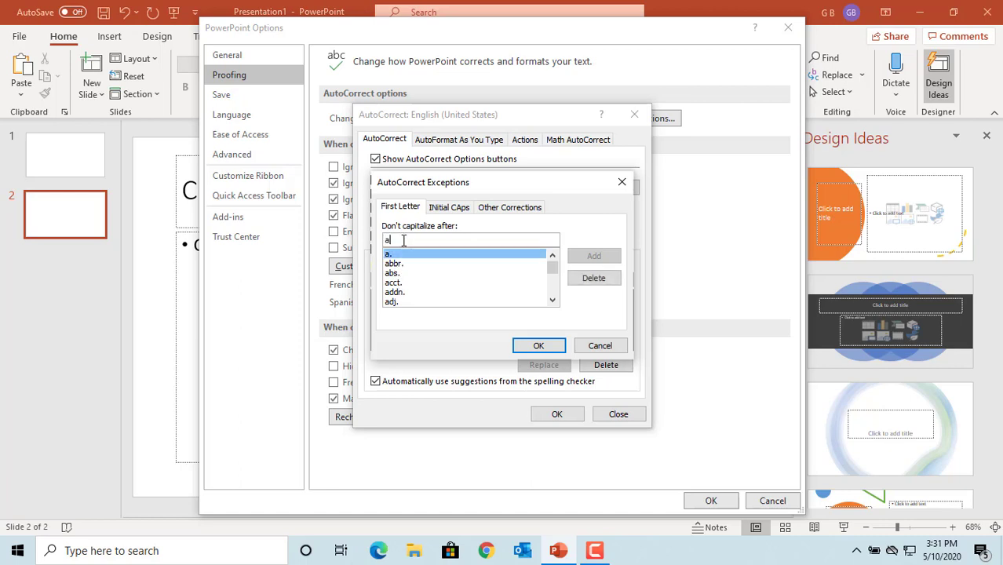
text(bcd)
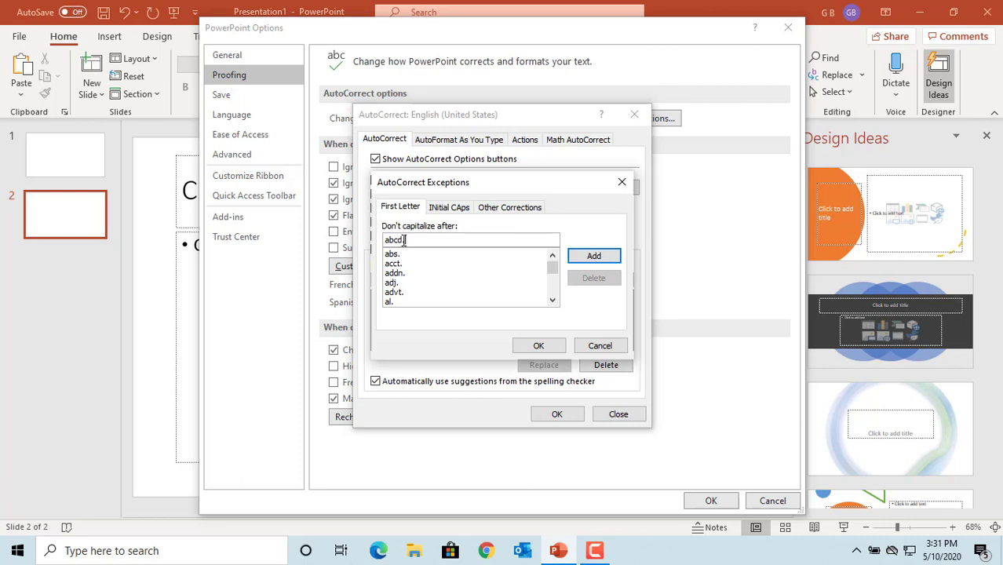
text(.)
Step: Add 'CVs' to the INitial CAps don't-correct exception list
click(452, 208)
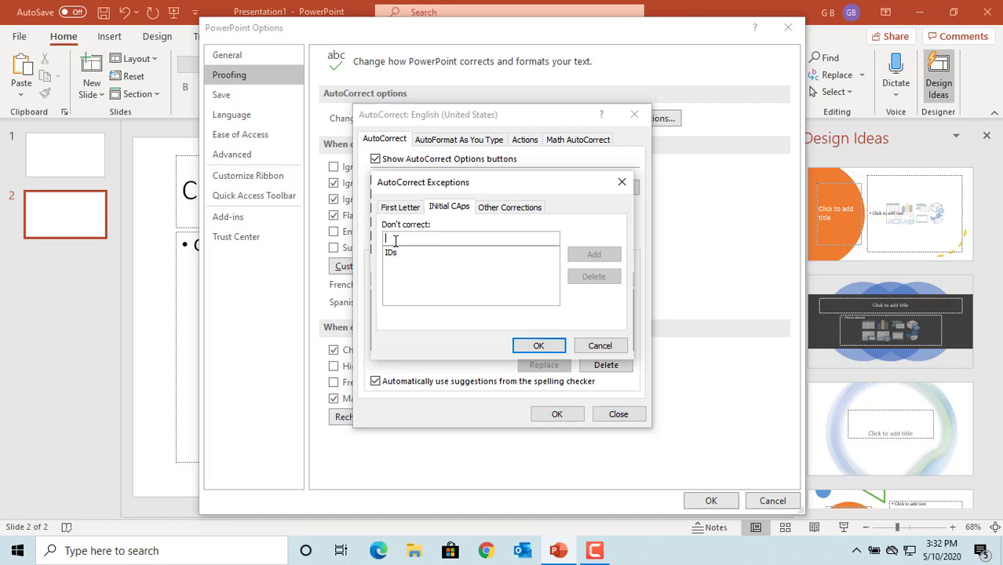
text(CVs)
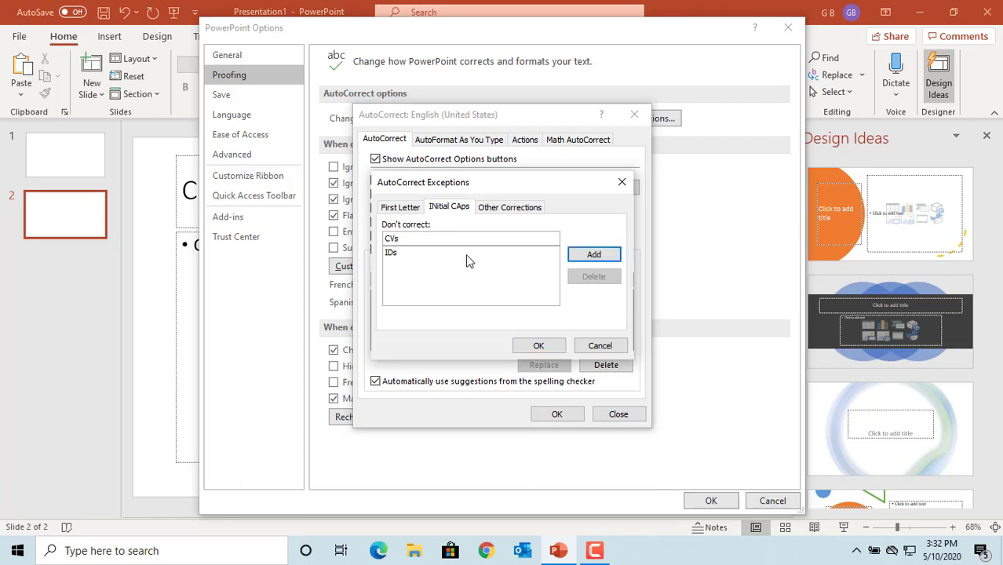
click(587, 258)
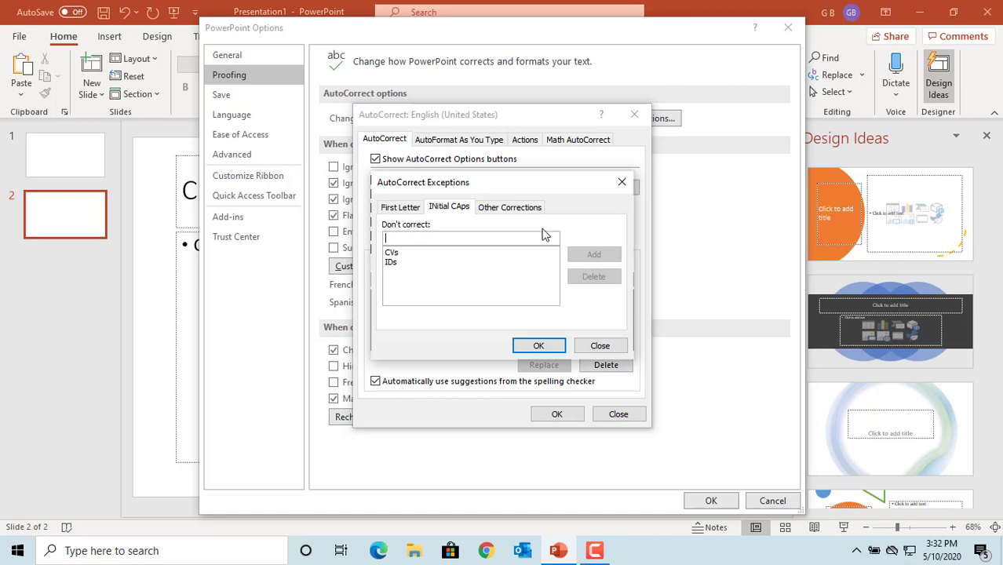
Step: Enter 'EFGH' as an Other Corrections exception and confirm the exceptions
click(502, 207)
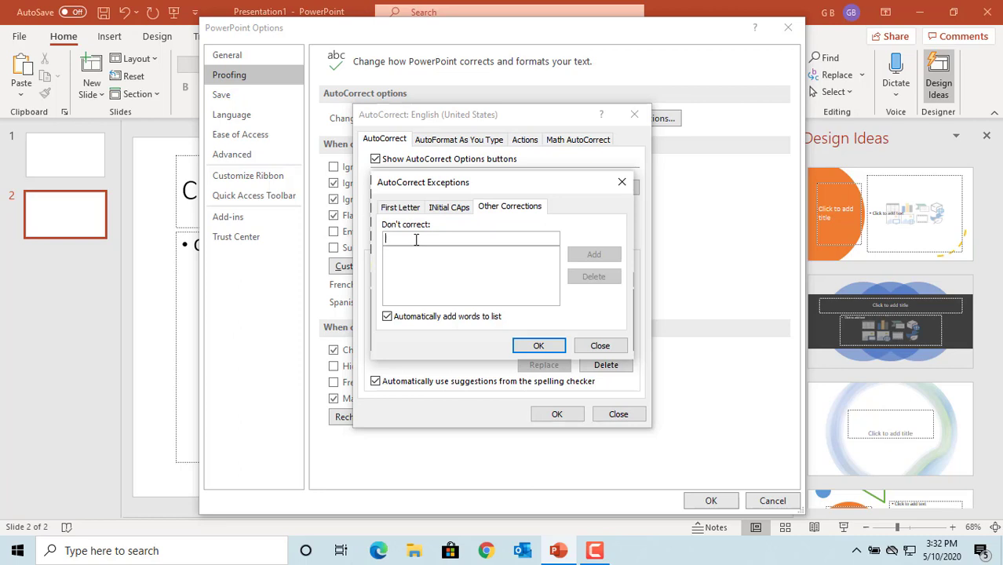
text(E)
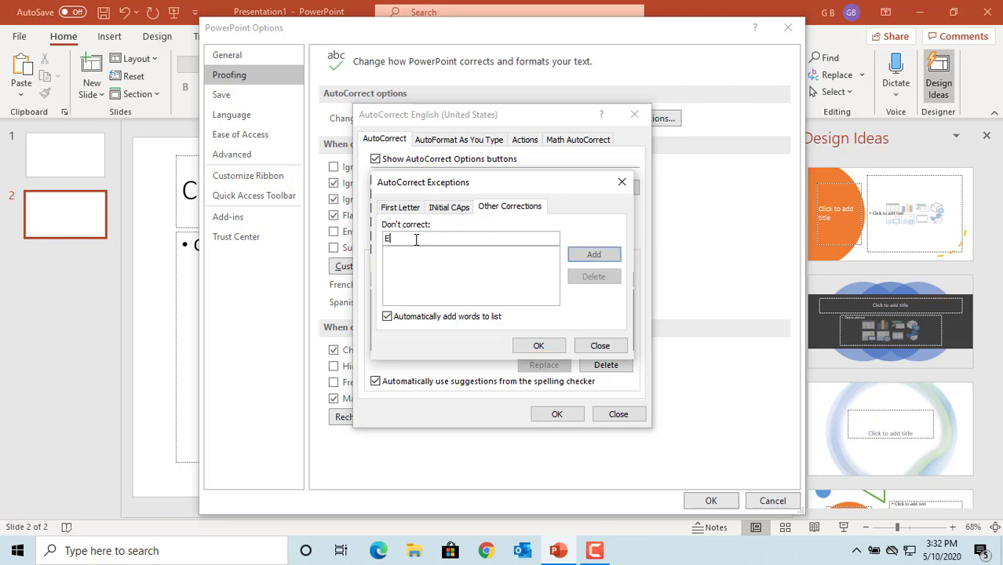
text(FGH)
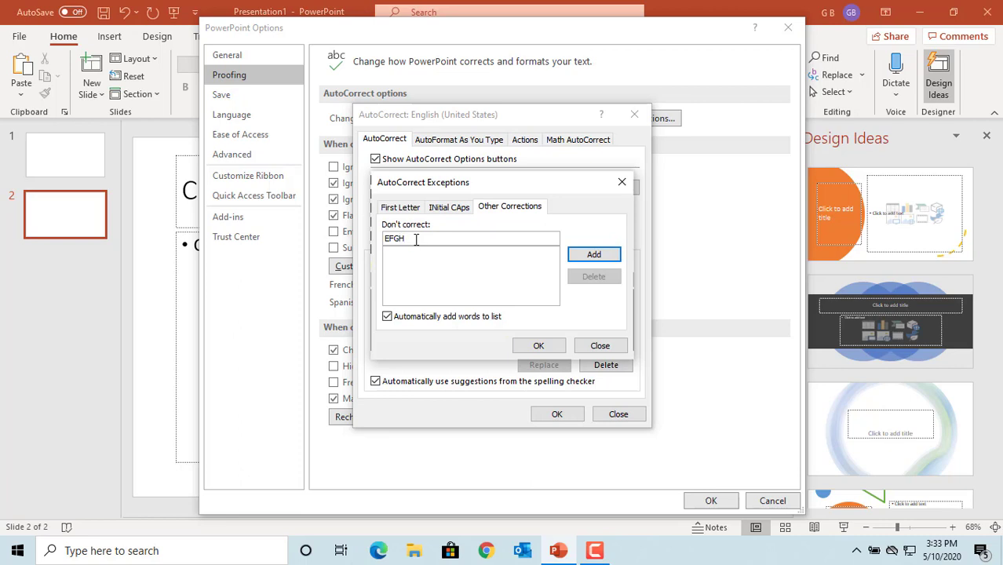
click(538, 346)
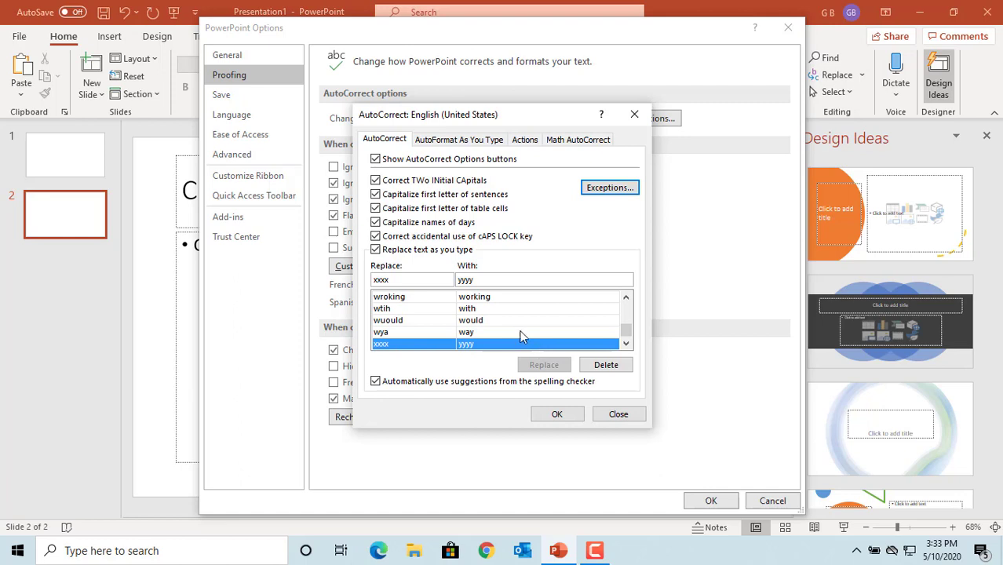
Step: Show the AutoFormat As You Type options in the AutoCorrect dialog
click(455, 141)
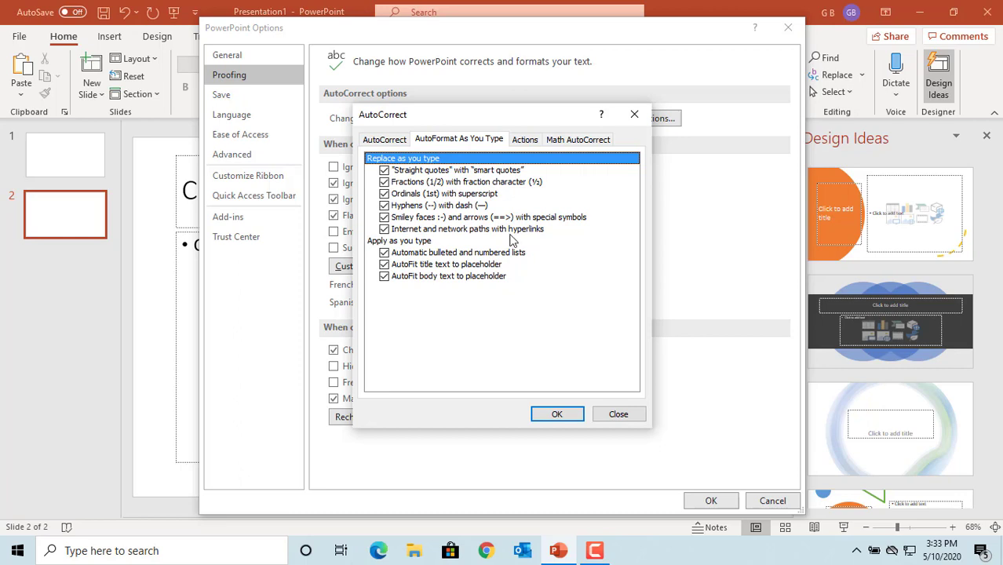
Step: On the Actions tab, enable additional actions in the right-click menu
click(522, 145)
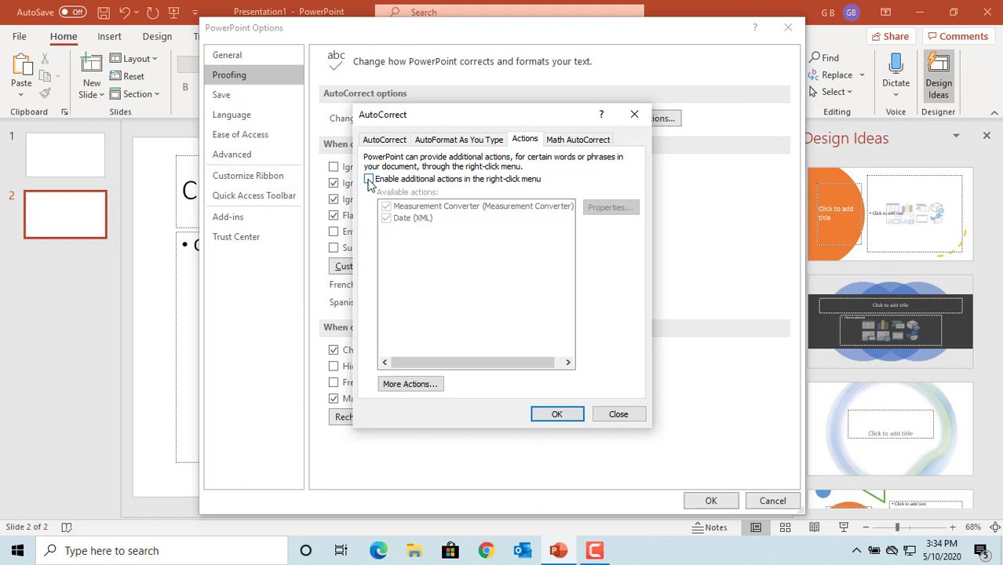
click(369, 179)
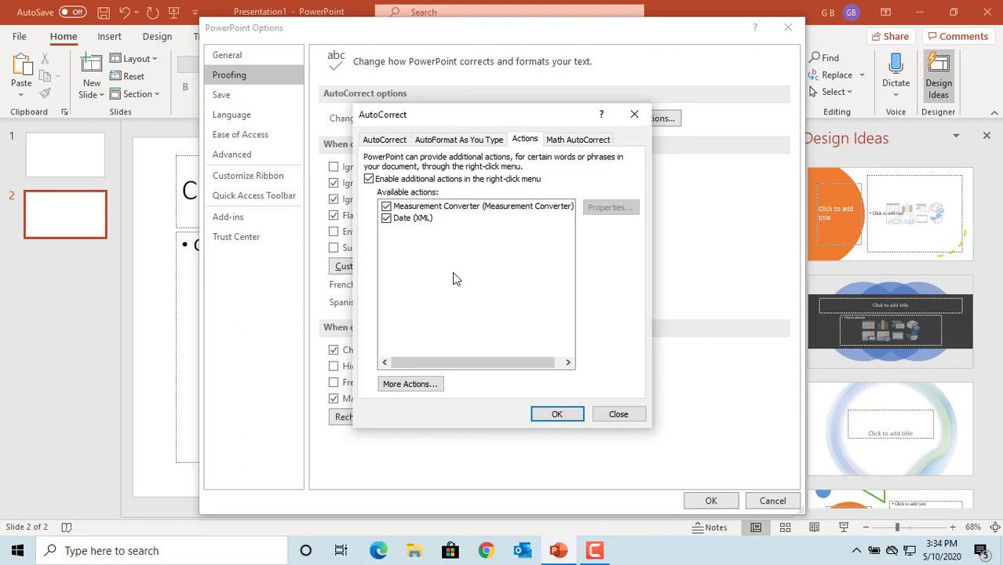
Step: Reopen AutoCorrect Options on the Math AutoCorrect tab
click(559, 416)
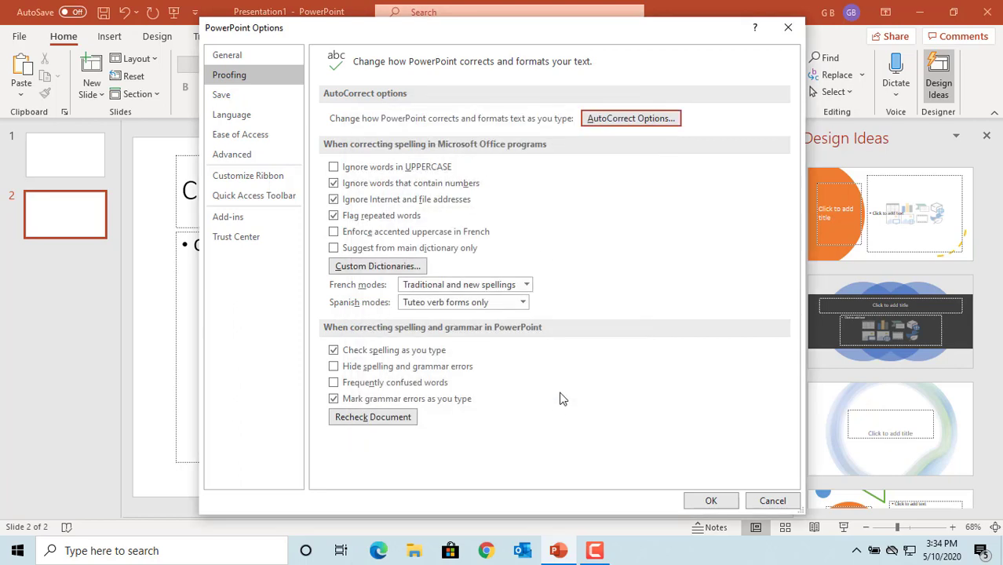
click(625, 119)
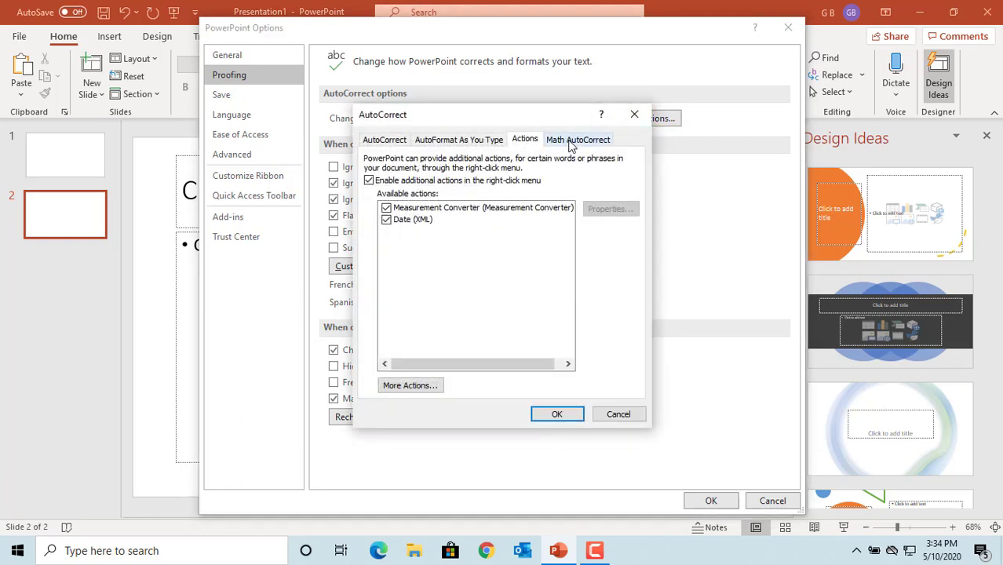
click(572, 141)
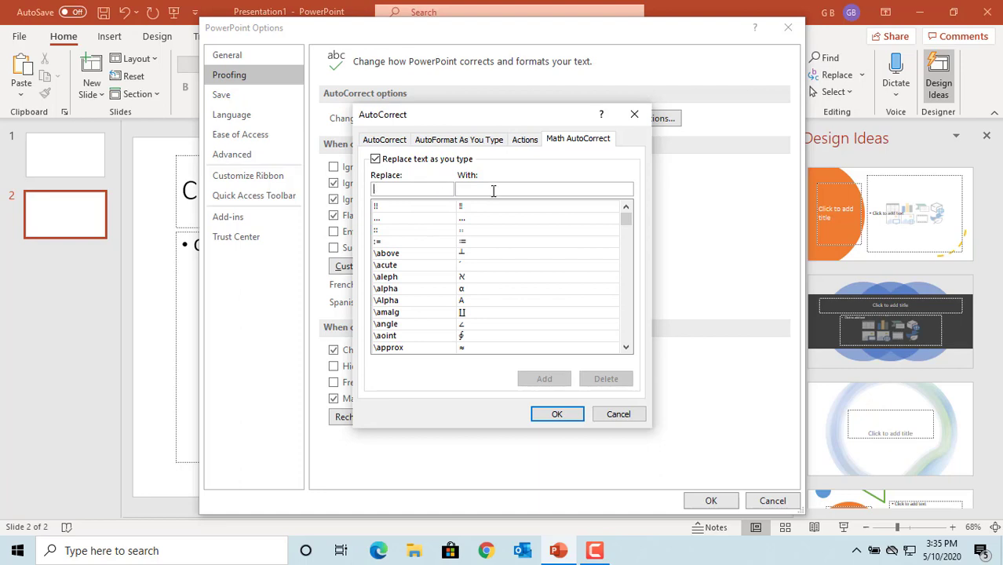
Step: Enter the math replacement 'ddd' → 'rtyy' and close the dialogs with OK
text(ddd)
click(518, 188)
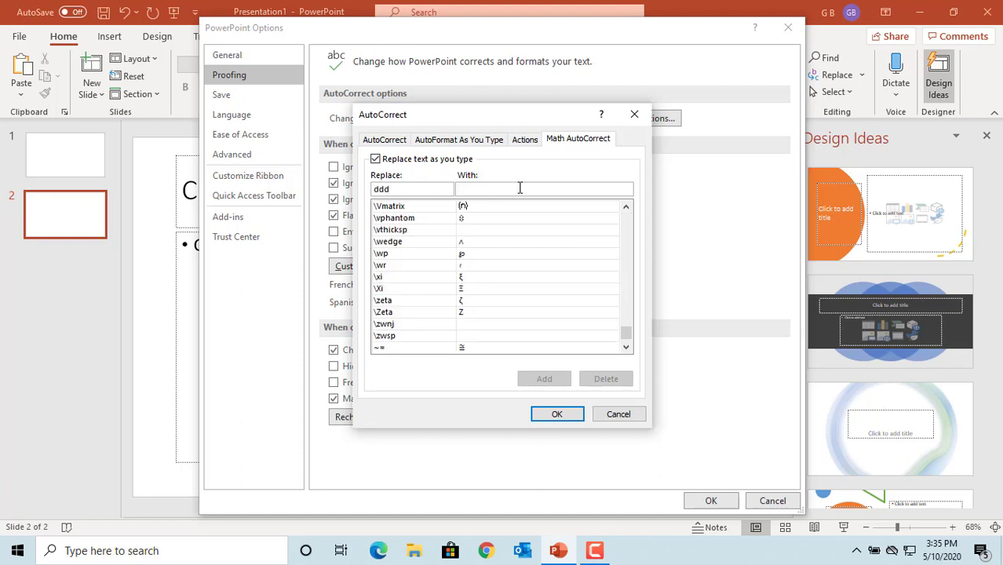
text(rtyy)
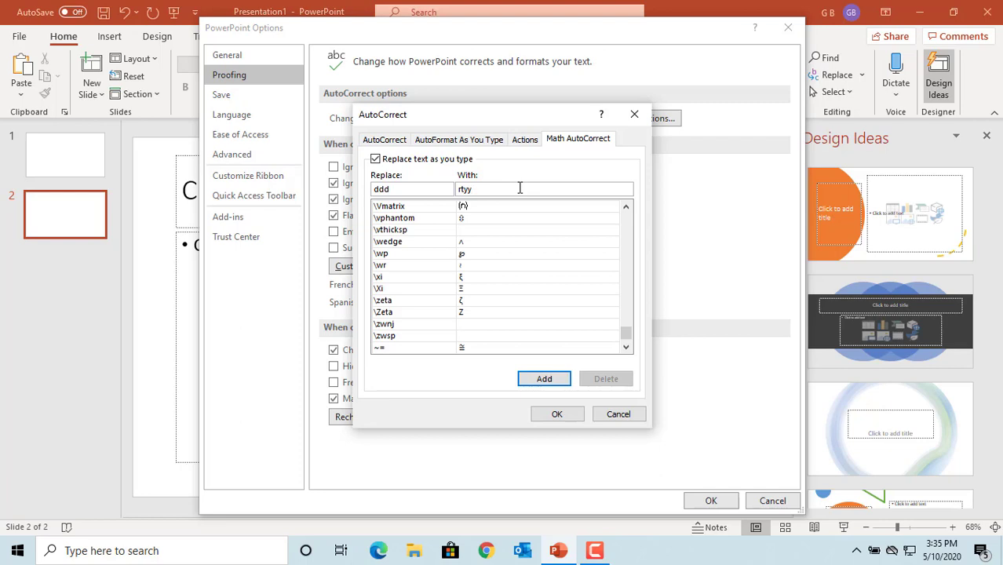
click(557, 416)
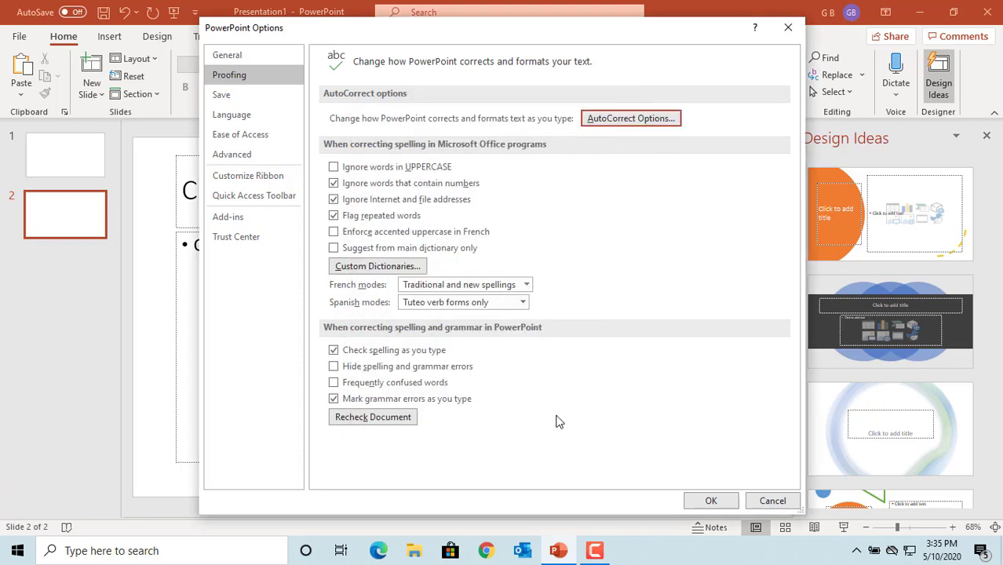
click(705, 500)
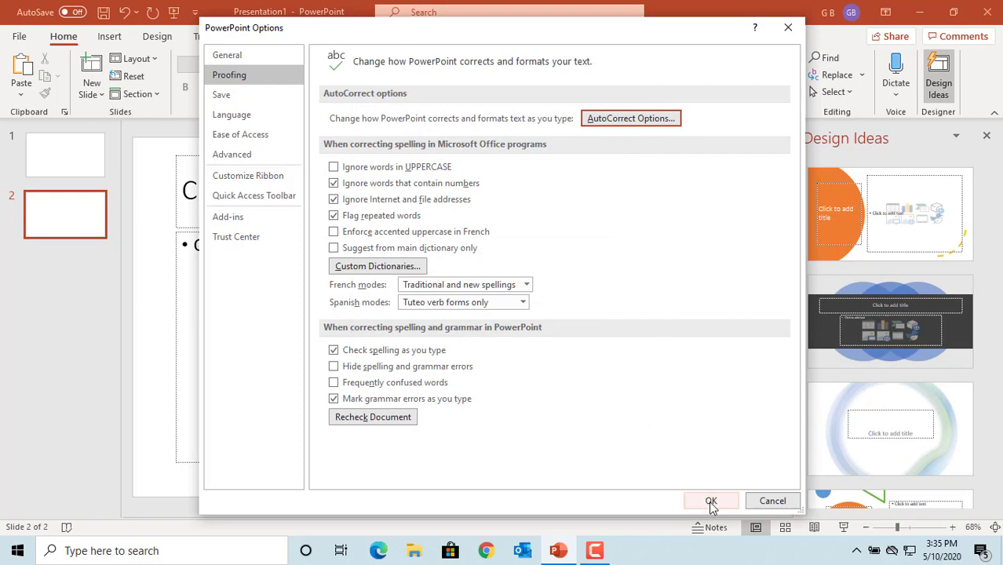
Step: Type '10 Pounds' in the slide body, select it and right-click for its actions
click(711, 503)
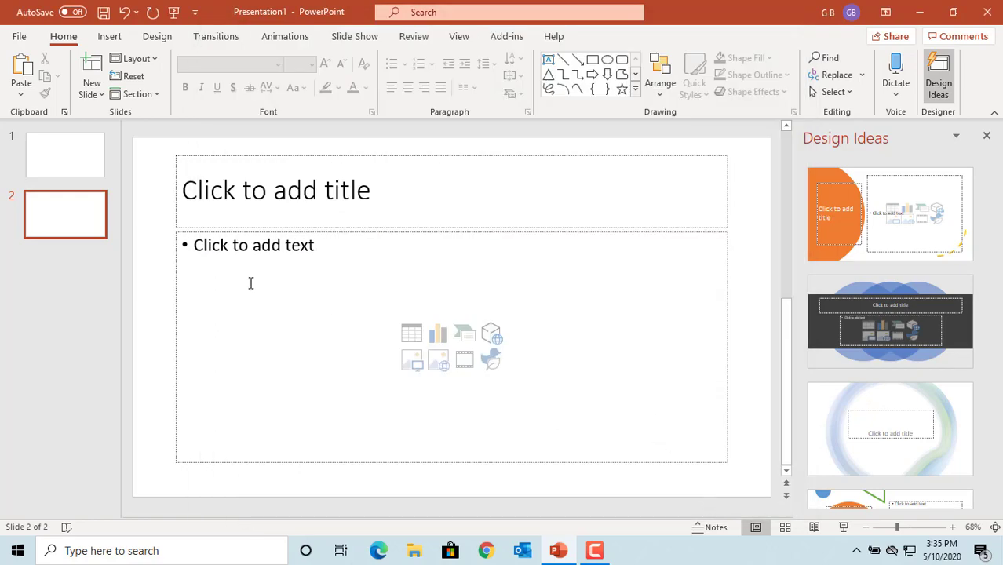
click(228, 251)
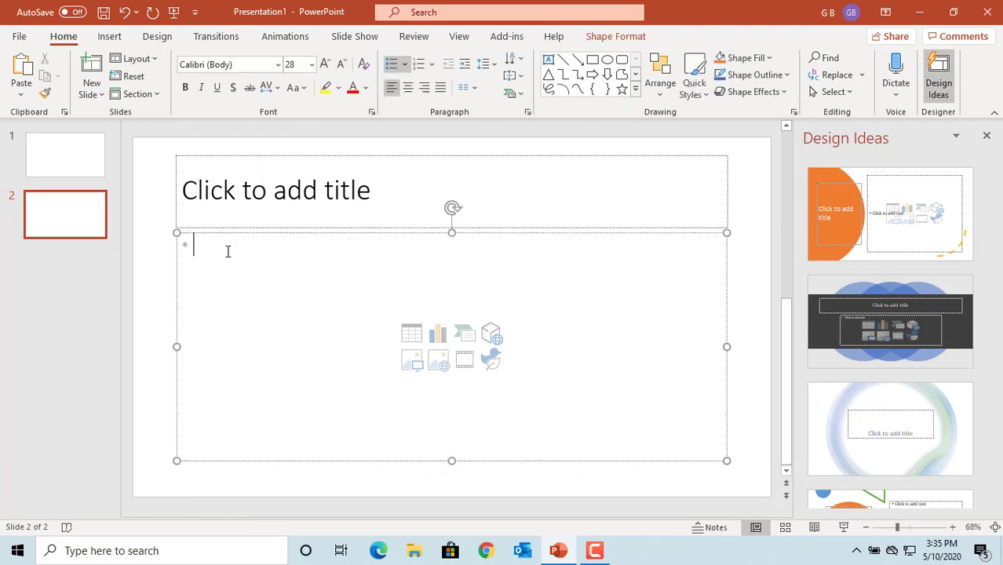
text(10 )
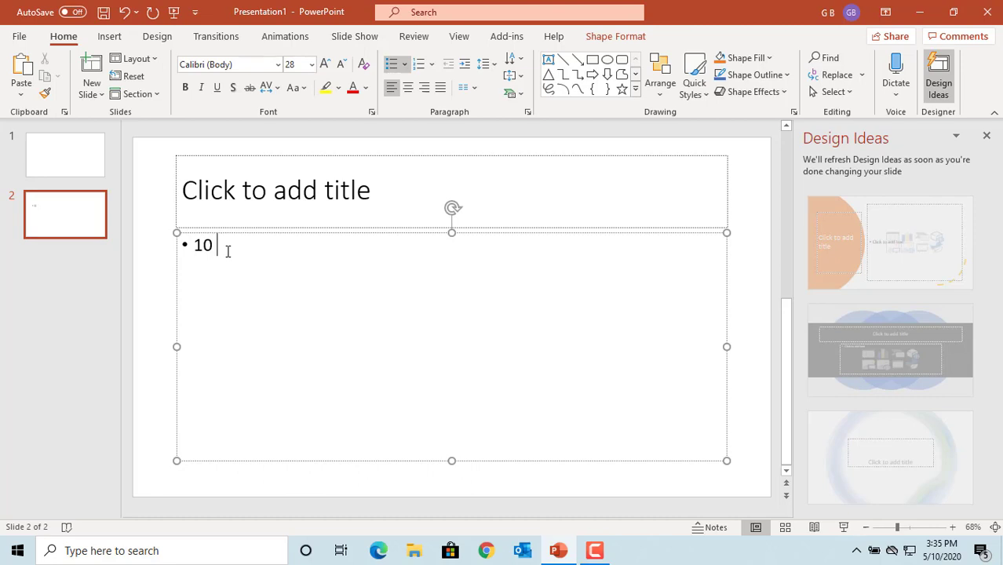
text(Pou)
text(nds)
drag(192, 244, 264, 259)
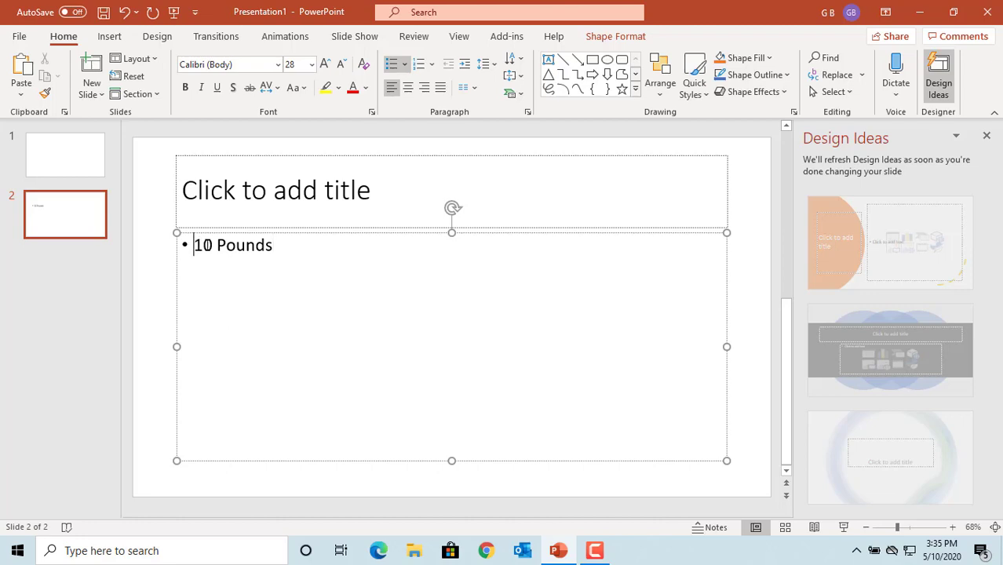
right_click(251, 251)
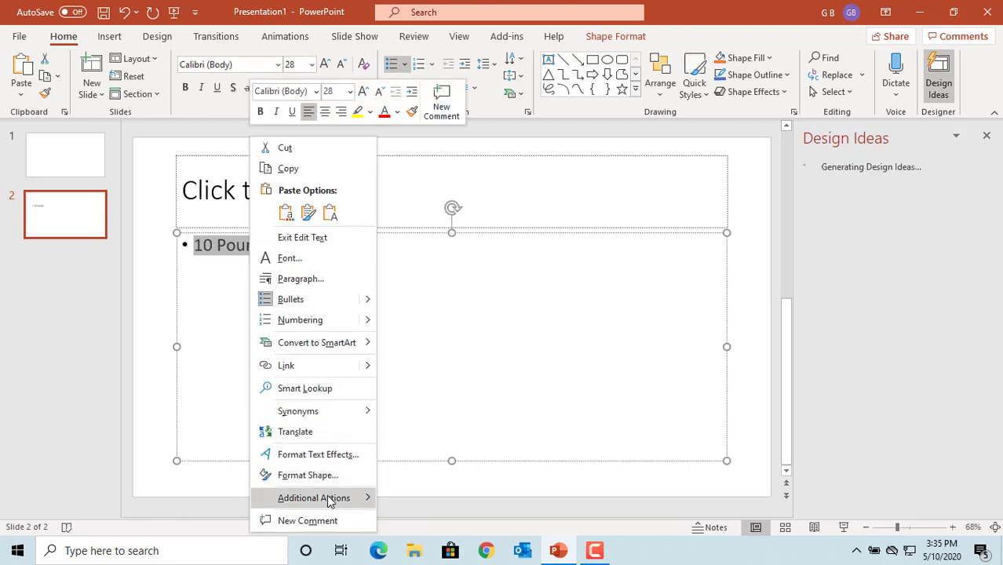